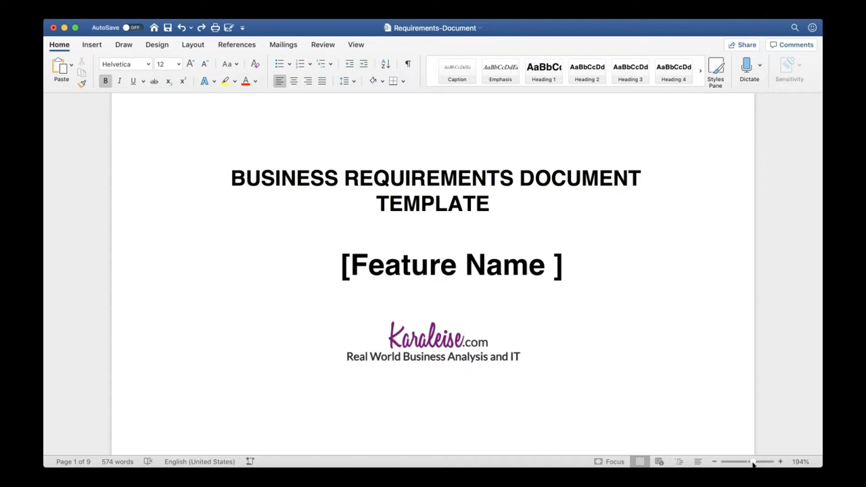
Zoom the title page out from 194% to 135% so heading, logo and version lines fit.
{"action": "left_click_drag", "start_coordinate": [753, 462], "coordinate": [749, 462]}
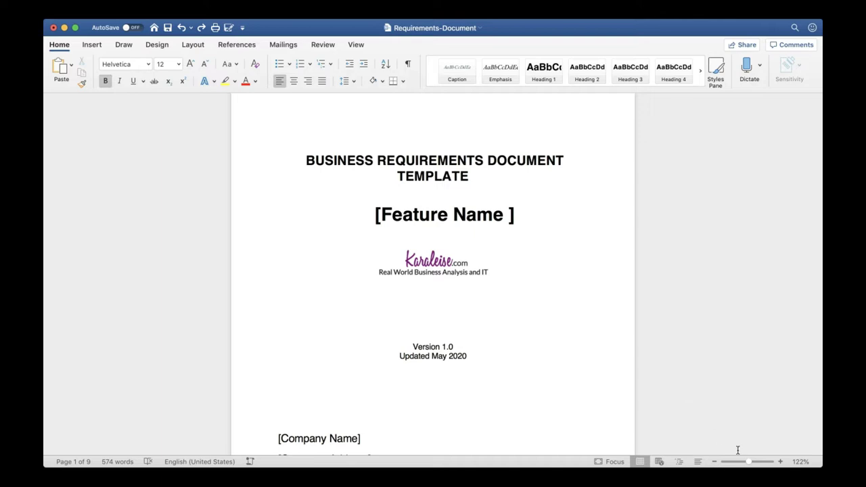
{"action": "left_click", "coordinate": [749, 463]}
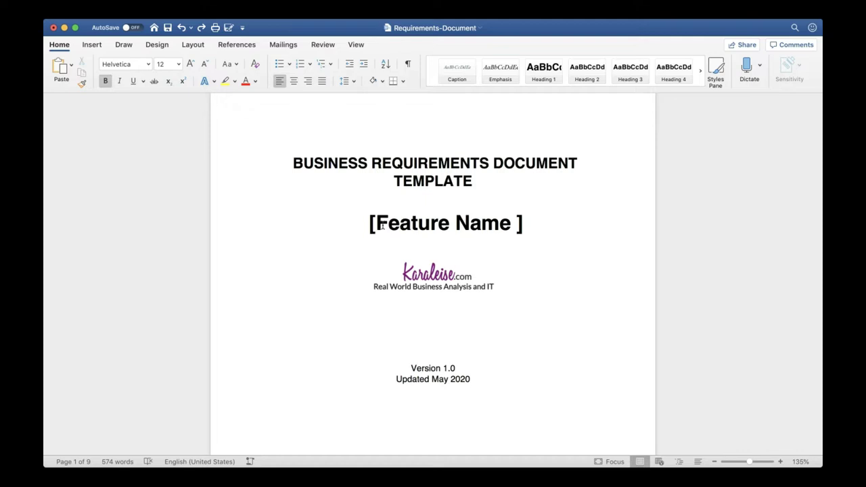
Replace the [Feature Name ] placeholder heading with 'Adding Hyperlinks to Comment Cards'.
{"action": "left_click", "coordinate": [451, 224]}
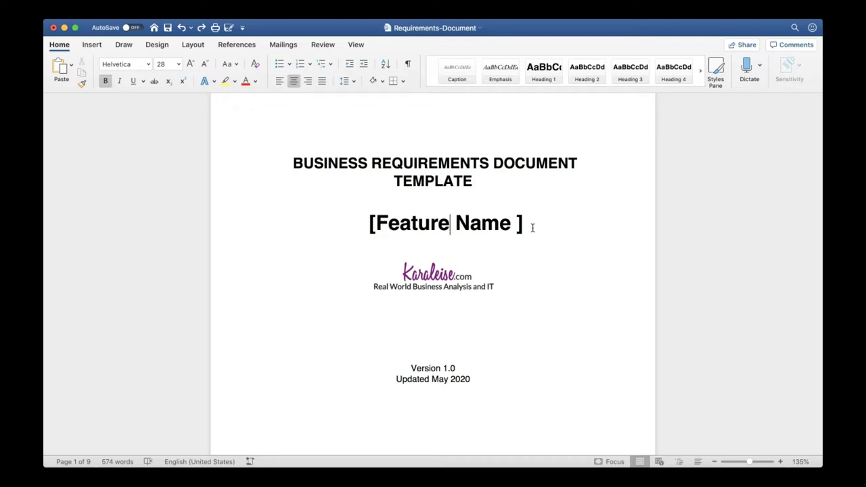
{"action": "left_click_drag", "start_coordinate": [532, 228], "coordinate": [371, 220]}
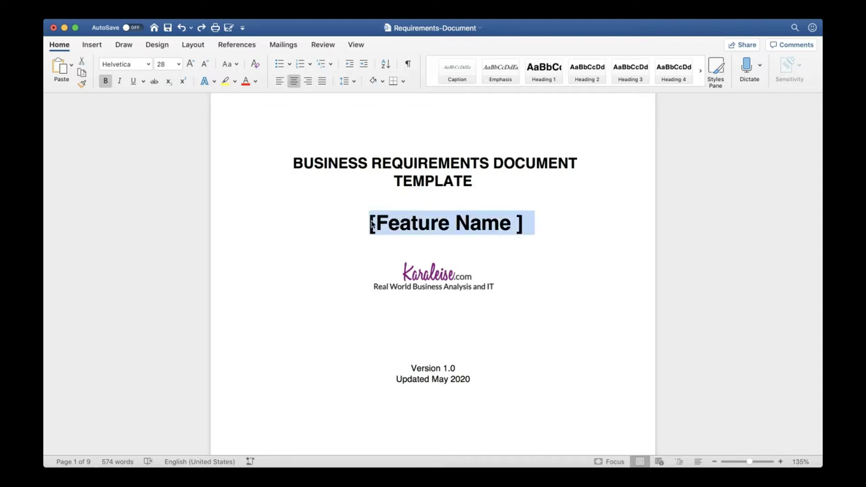
{"action": "type", "text": "Adding Hy"}
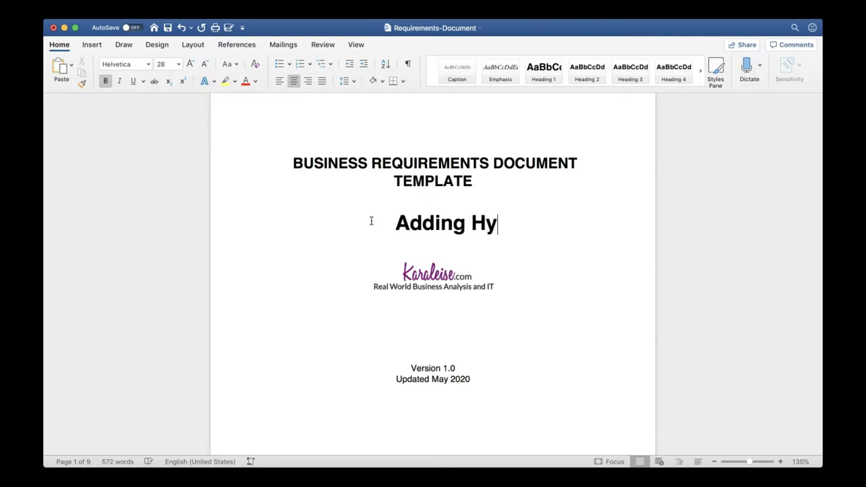
{"action": "type", "text": "perlinks"}
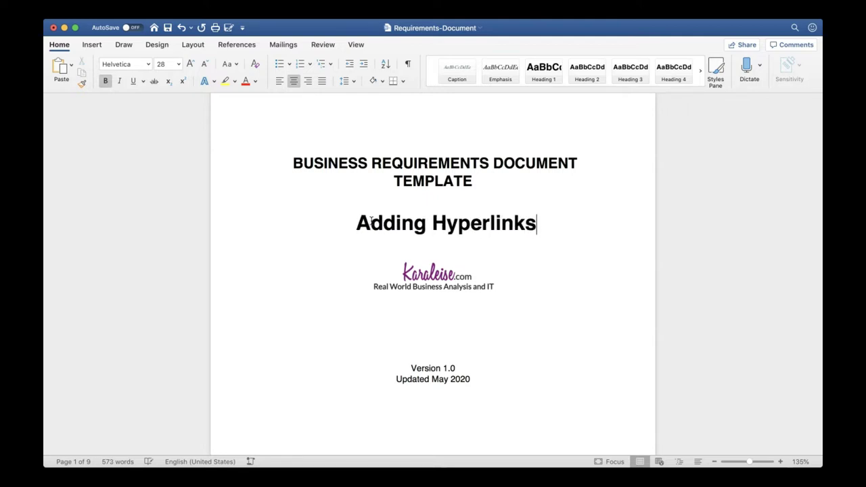
{"action": "type", "text": " to co"}
{"action": "key", "text": "BackSpace"}
{"action": "key", "text": "BackSpace"}
{"action": "type", "text": "Com"}
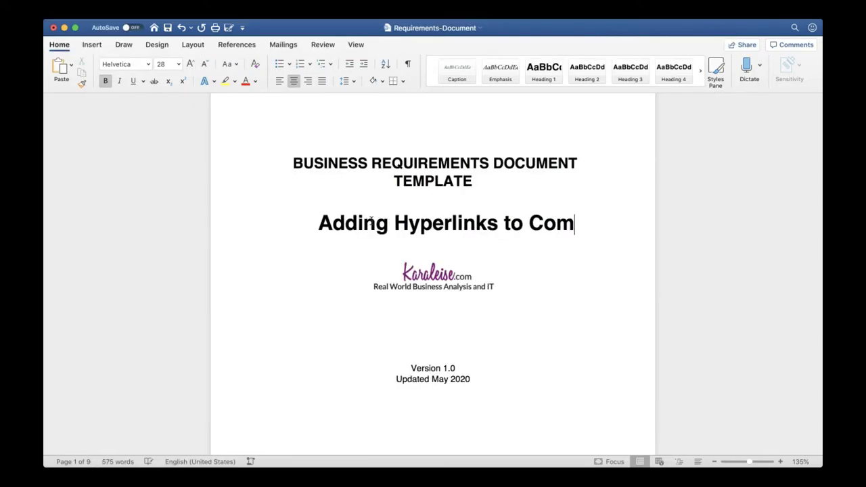
{"action": "type", "text": "ment Cards"}
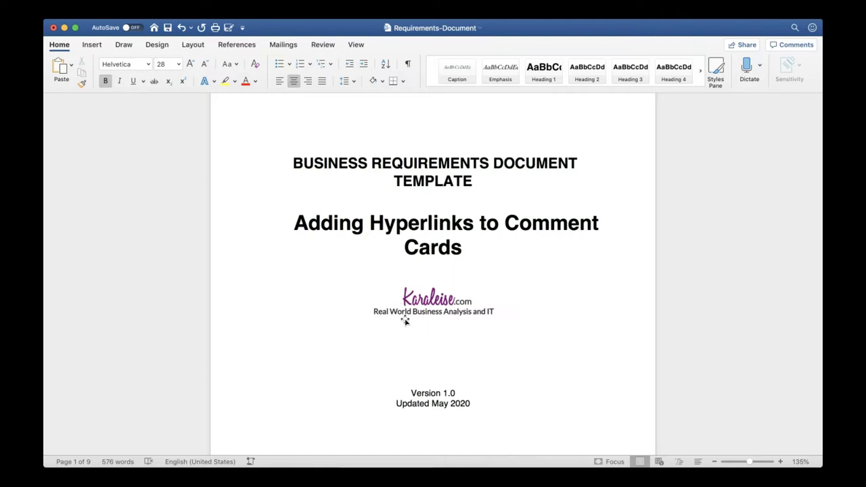
{"action": "scroll", "coordinate": [444, 359], "scroll_direction": "down", "scroll_amount": 2}
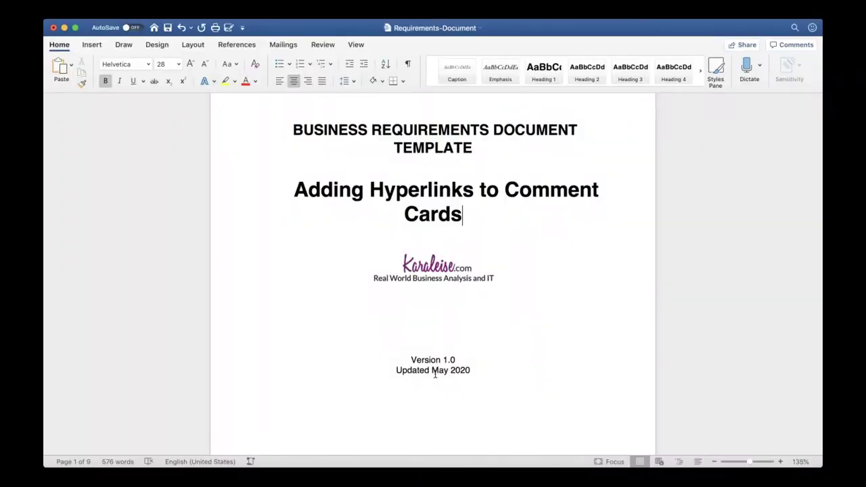
Scroll past the table of contents and highlight the italic header-and-footer reminder.
{"action": "scroll", "coordinate": [434, 374], "scroll_direction": "down", "scroll_amount": 3}
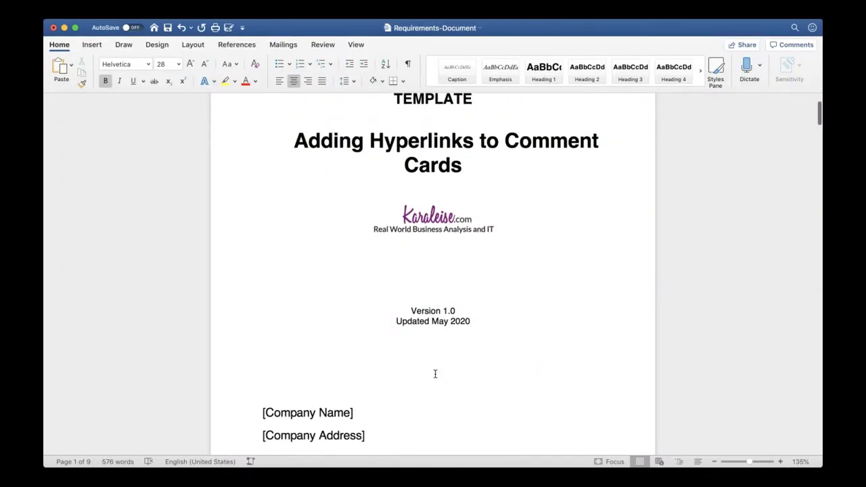
{"action": "scroll", "coordinate": [434, 374], "scroll_direction": "down", "scroll_amount": 5}
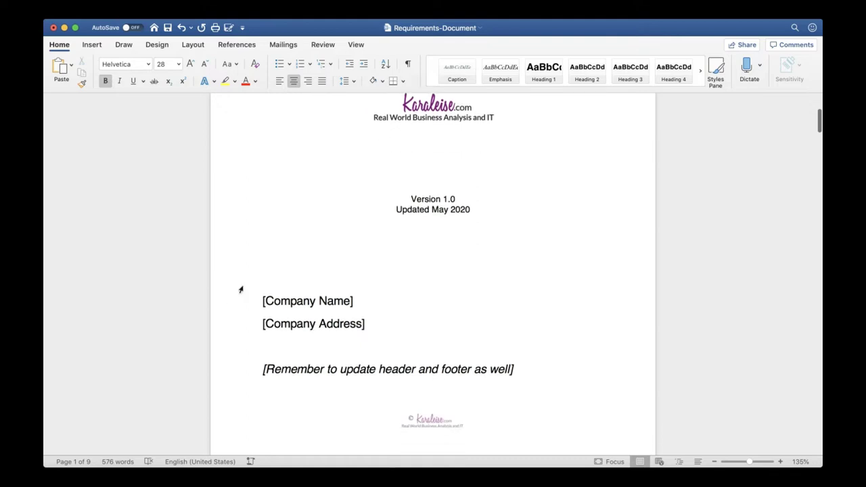
{"action": "left_click_drag", "start_coordinate": [262, 369], "coordinate": [520, 376]}
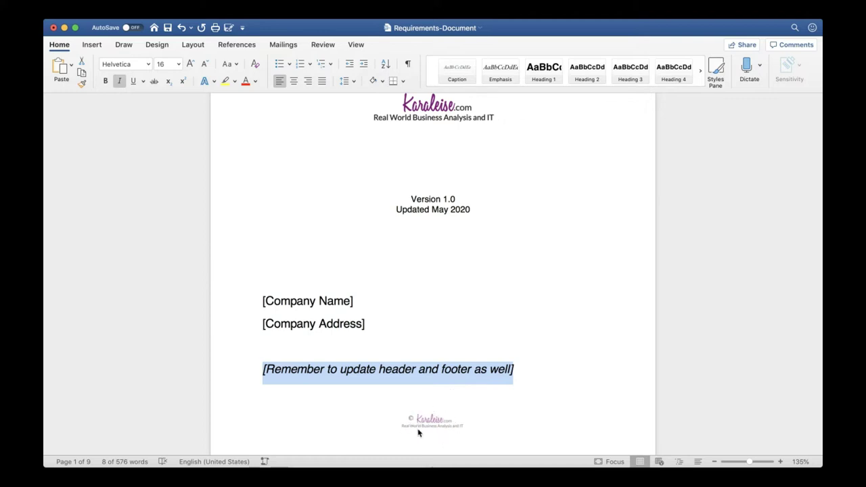
Scroll past the page 2 footer to the Revision History table on page 3.
{"action": "scroll", "coordinate": [454, 420], "scroll_direction": "down", "scroll_amount": 10}
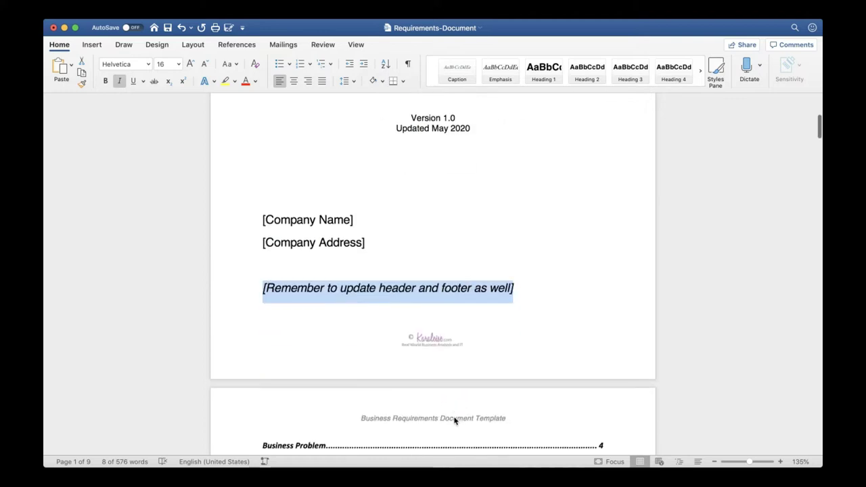
{"action": "scroll", "coordinate": [455, 420], "scroll_direction": "down", "scroll_amount": 4}
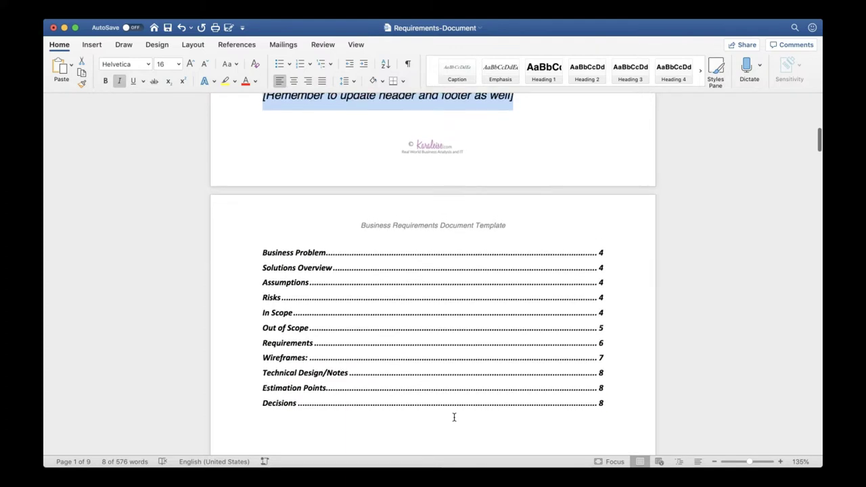
{"action": "scroll", "coordinate": [454, 400], "scroll_direction": "down", "scroll_amount": 1}
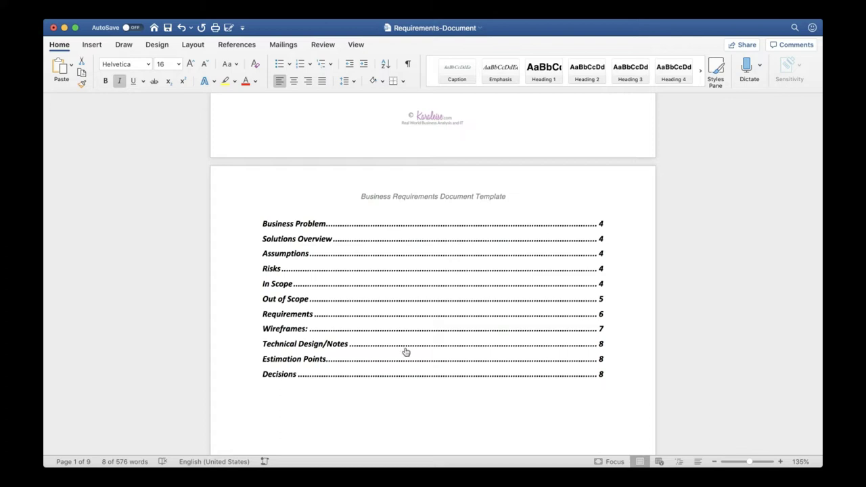
{"action": "scroll", "coordinate": [406, 351], "scroll_direction": "down", "scroll_amount": 2}
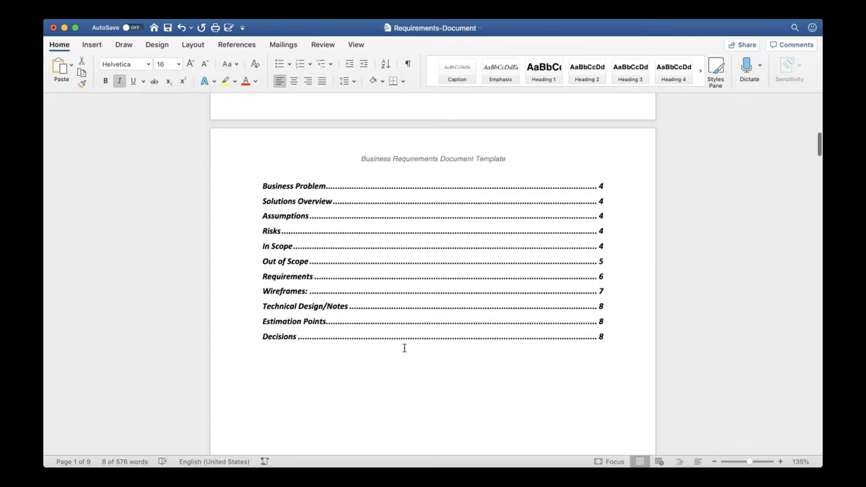
{"action": "scroll", "coordinate": [369, 363], "scroll_direction": "down", "scroll_amount": 3}
{"action": "scroll", "coordinate": [368, 365], "scroll_direction": "down", "scroll_amount": 2}
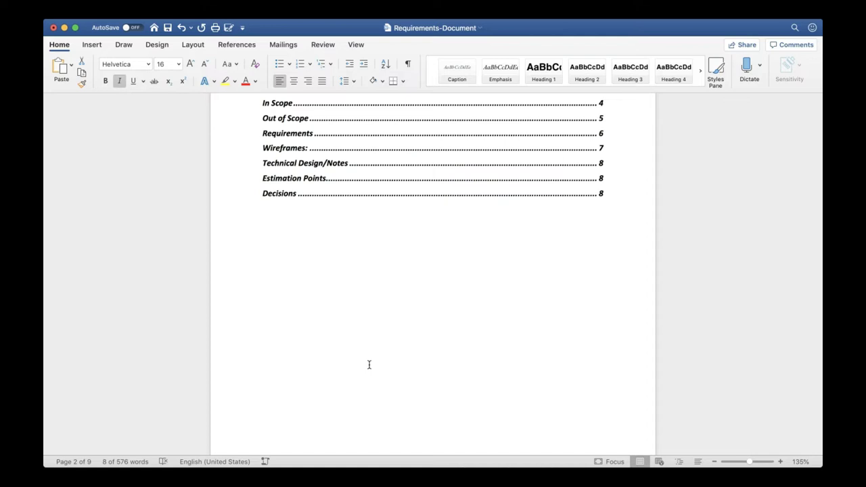
{"action": "scroll", "coordinate": [369, 364], "scroll_direction": "down", "scroll_amount": 10}
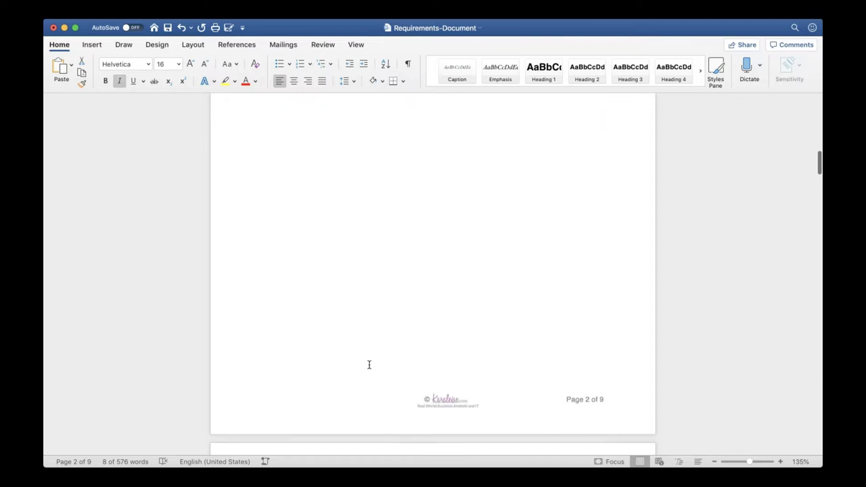
{"action": "scroll", "coordinate": [368, 368], "scroll_direction": "down", "scroll_amount": 2}
{"action": "scroll", "coordinate": [369, 366], "scroll_direction": "up", "scroll_amount": 5}
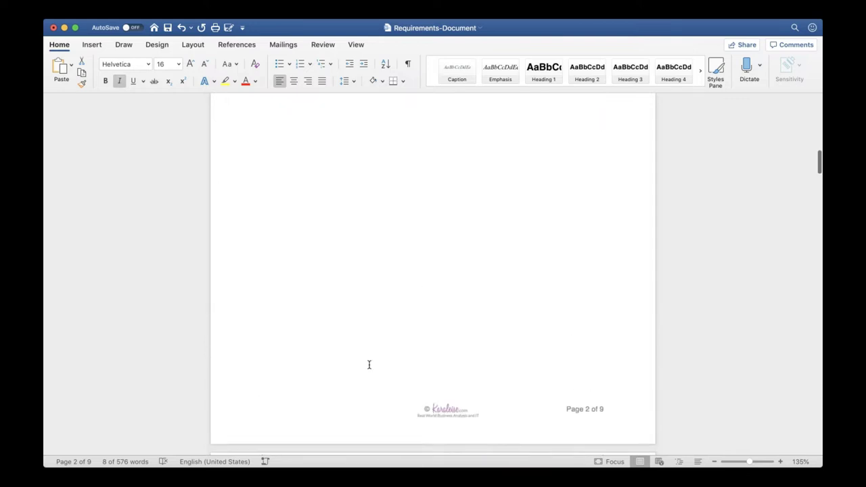
{"action": "scroll", "coordinate": [369, 364], "scroll_direction": "down", "scroll_amount": 5}
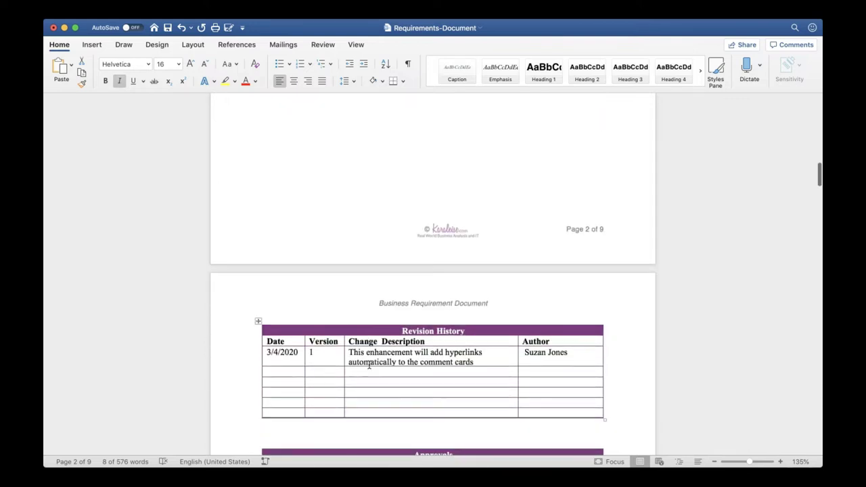
Scroll down page 3 until the Approvals table with its 3/9/2020 entry is fully visible.
{"action": "scroll", "coordinate": [368, 364], "scroll_direction": "down", "scroll_amount": 3}
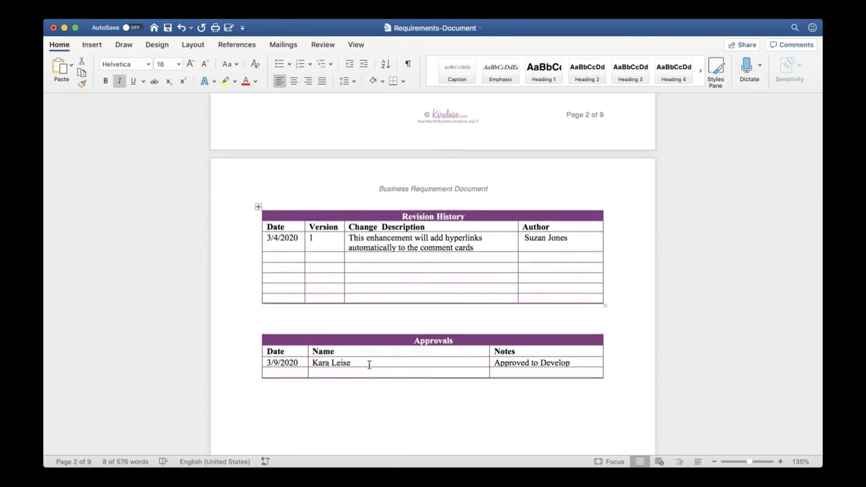
{"action": "scroll", "coordinate": [372, 351], "scroll_direction": "down", "scroll_amount": 1}
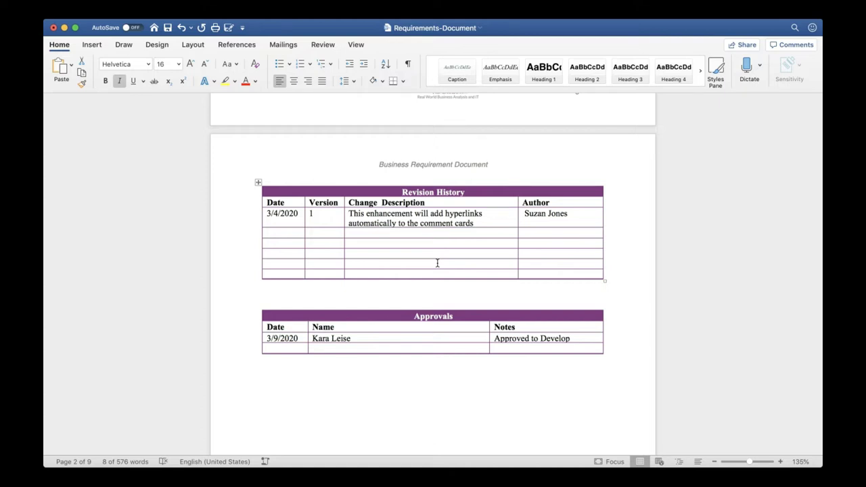
{"action": "scroll", "coordinate": [437, 263], "scroll_direction": "down", "scroll_amount": 2}
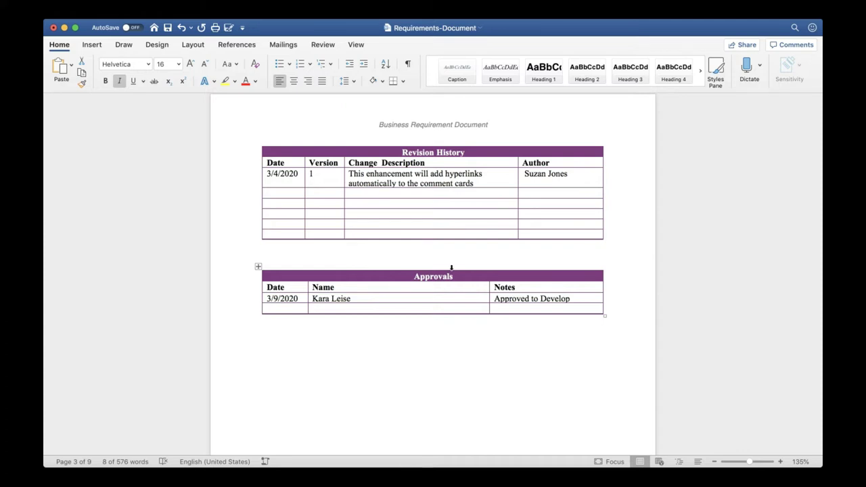
{"action": "scroll", "coordinate": [451, 267], "scroll_direction": "down", "scroll_amount": 10}
Scroll through page 4's Business Problem to Out of Scope sections, then back up.
{"action": "scroll", "coordinate": [451, 268], "scroll_direction": "down", "scroll_amount": 5}
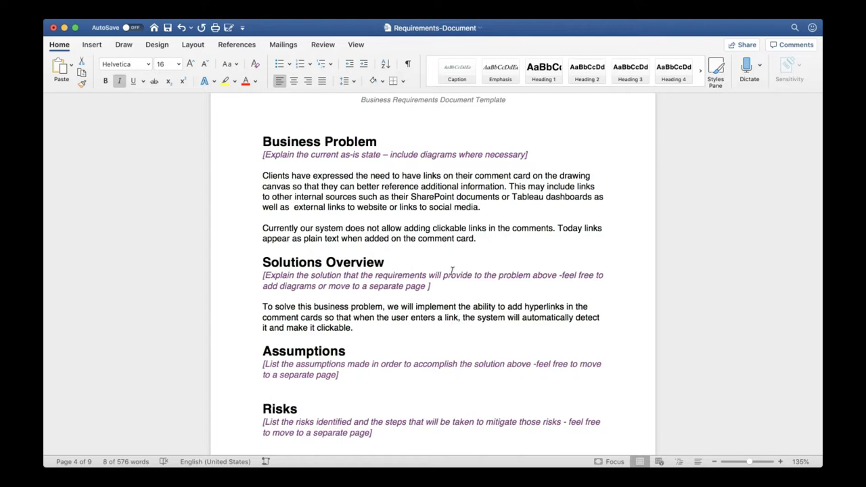
{"action": "scroll", "coordinate": [408, 290], "scroll_direction": "down", "scroll_amount": 5}
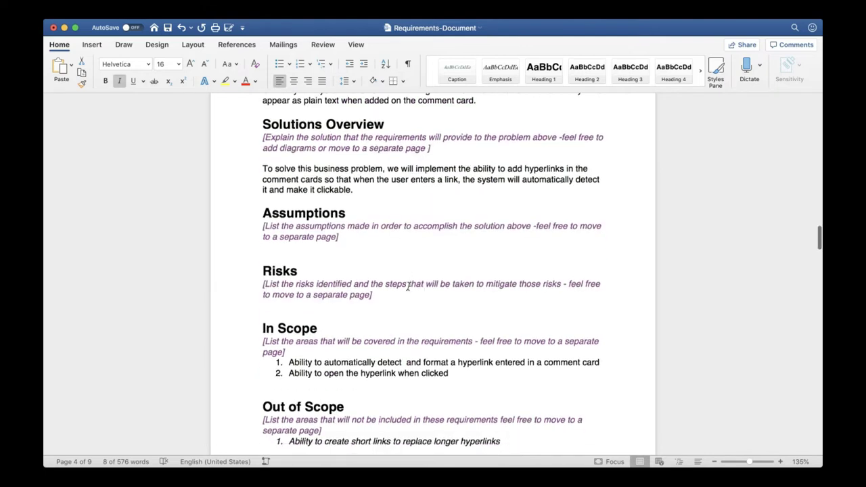
{"action": "scroll", "coordinate": [409, 286], "scroll_direction": "down", "scroll_amount": 1}
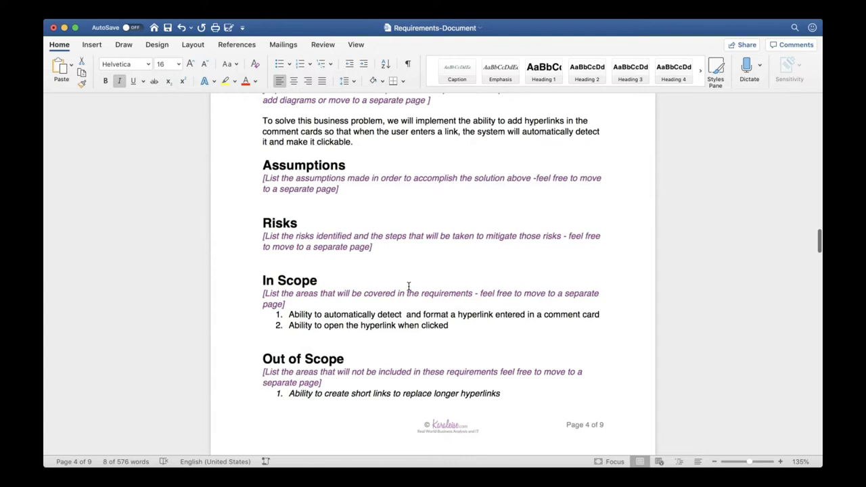
{"action": "scroll", "coordinate": [409, 286], "scroll_direction": "up", "scroll_amount": 4}
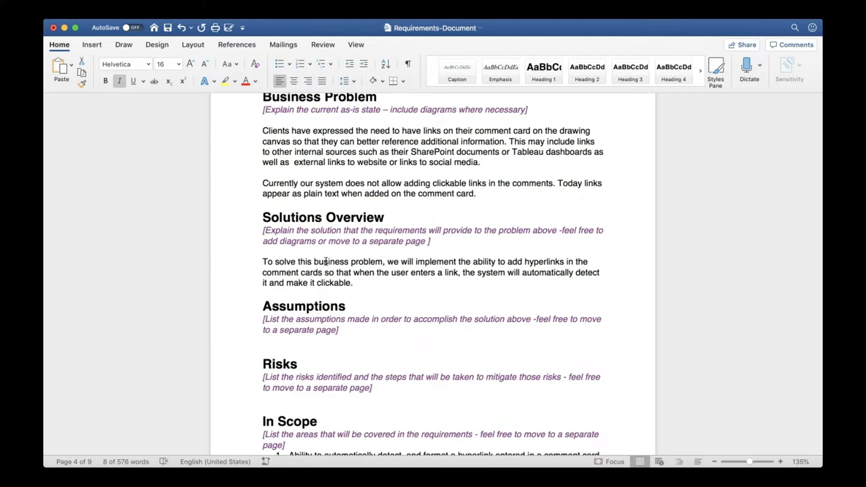
{"action": "scroll", "coordinate": [317, 215], "scroll_direction": "up", "scroll_amount": 3}
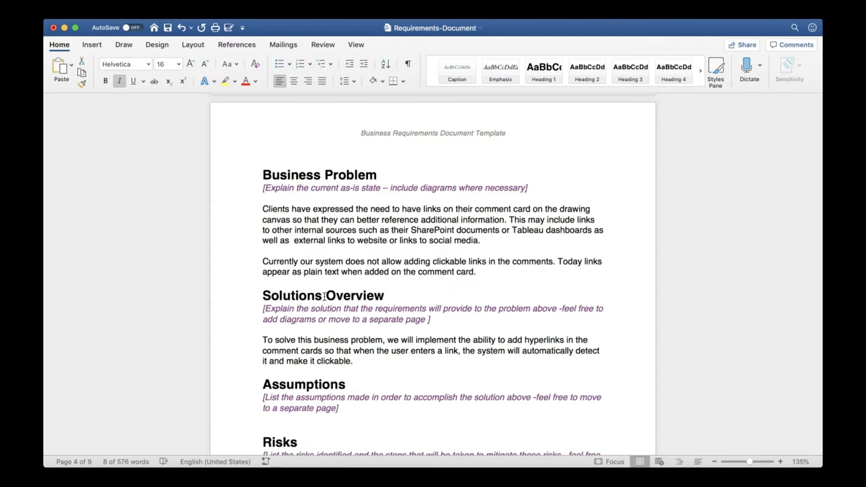
Select the Solutions Overview heading and put the cursor at its end.
{"action": "left_click_drag", "start_coordinate": [263, 297], "coordinate": [388, 297]}
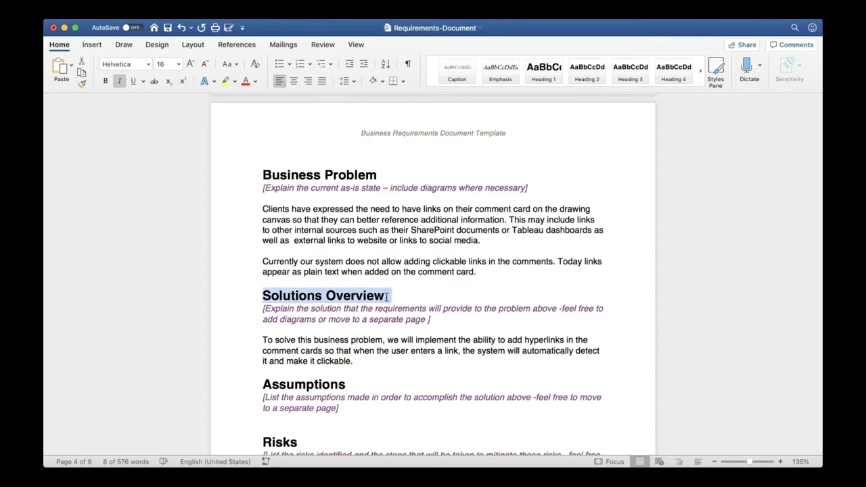
{"action": "left_click", "coordinate": [443, 292]}
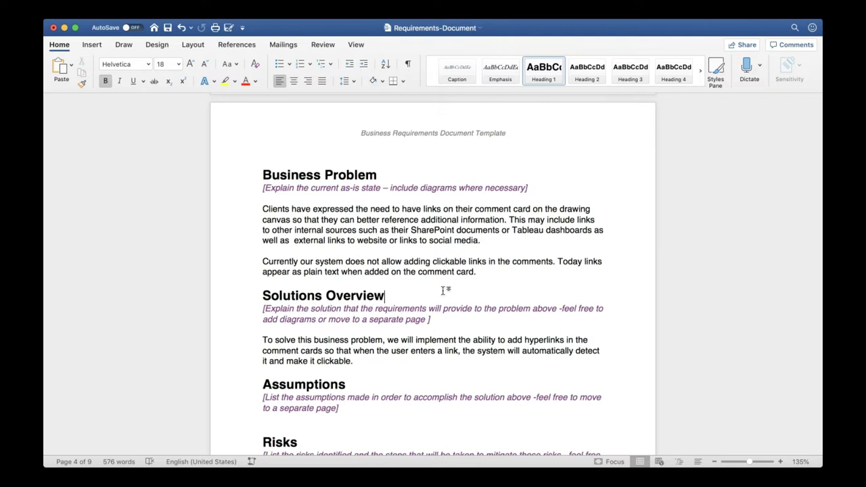
Highlight the In Scope heading and scroll through the In Scope and Out of Scope lists.
{"action": "scroll", "coordinate": [442, 290], "scroll_direction": "down", "scroll_amount": 5}
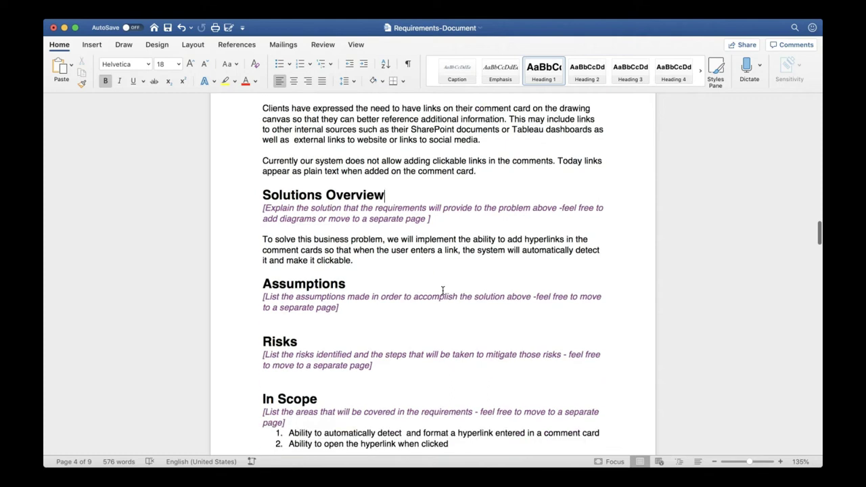
{"action": "scroll", "coordinate": [442, 290], "scroll_direction": "down", "scroll_amount": 3}
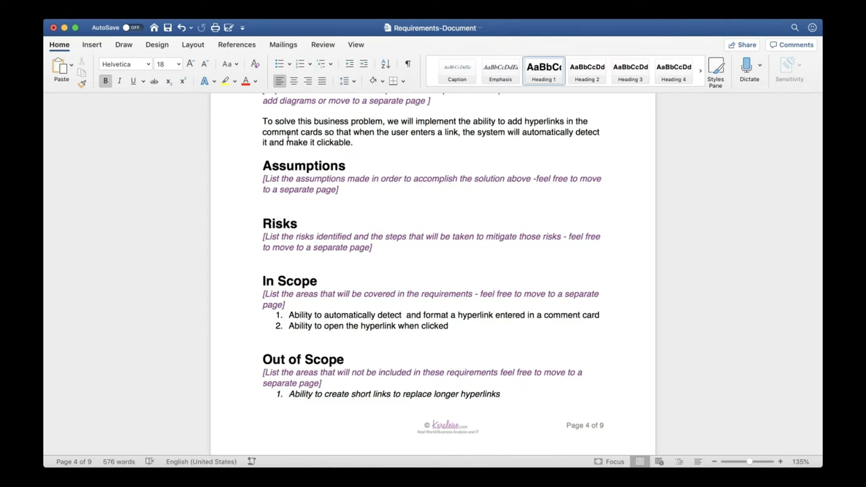
{"action": "scroll", "coordinate": [319, 209], "scroll_direction": "up", "scroll_amount": 1}
{"action": "scroll", "coordinate": [319, 209], "scroll_direction": "up", "scroll_amount": 5}
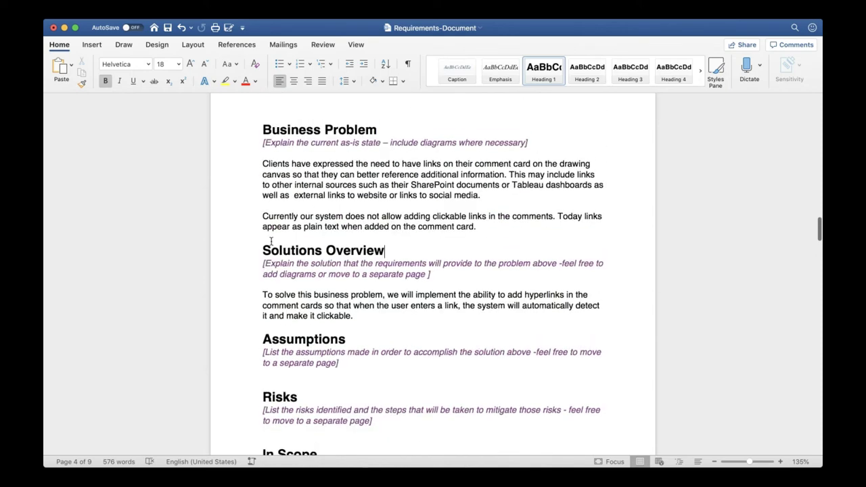
{"action": "left_click_drag", "start_coordinate": [261, 249], "coordinate": [400, 247]}
{"action": "scroll", "coordinate": [404, 322], "scroll_direction": "down", "scroll_amount": 3}
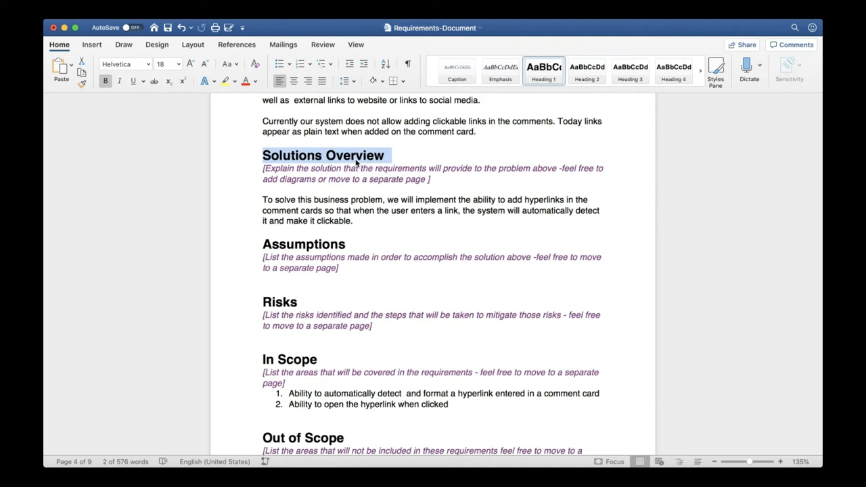
{"action": "left_click_drag", "start_coordinate": [261, 360], "coordinate": [326, 361]}
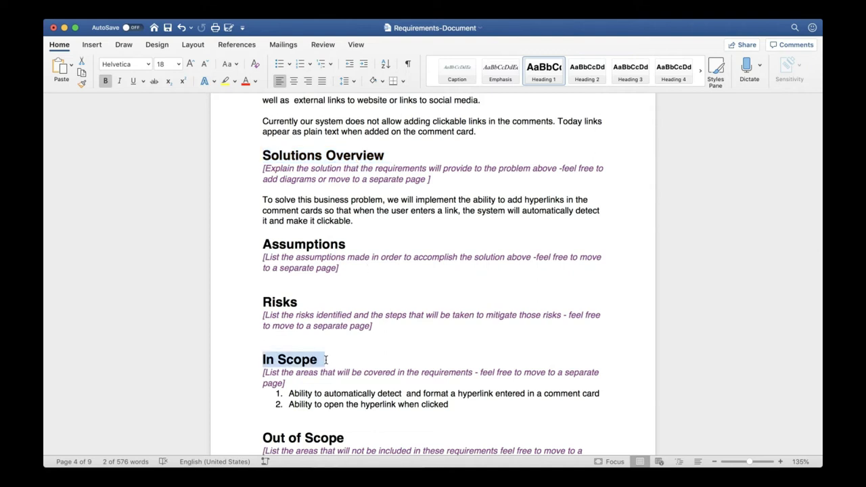
{"action": "scroll", "coordinate": [326, 363], "scroll_direction": "down", "scroll_amount": 3}
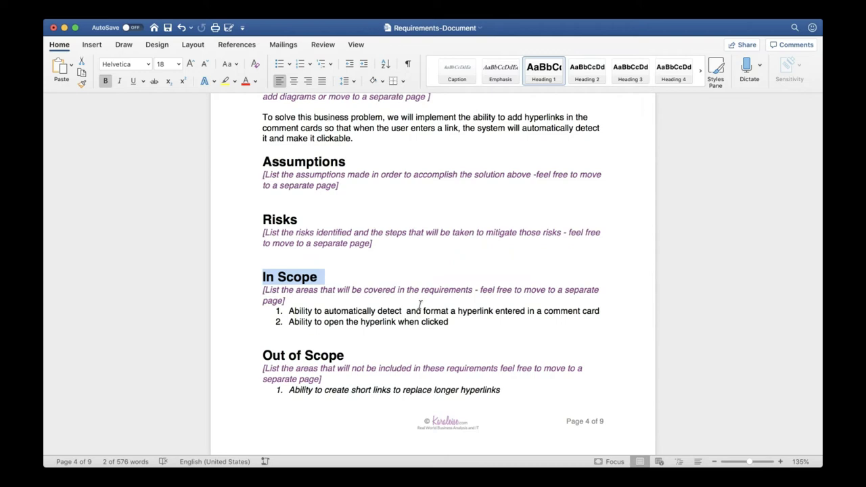
{"action": "scroll", "coordinate": [406, 305], "scroll_direction": "down", "scroll_amount": 10}
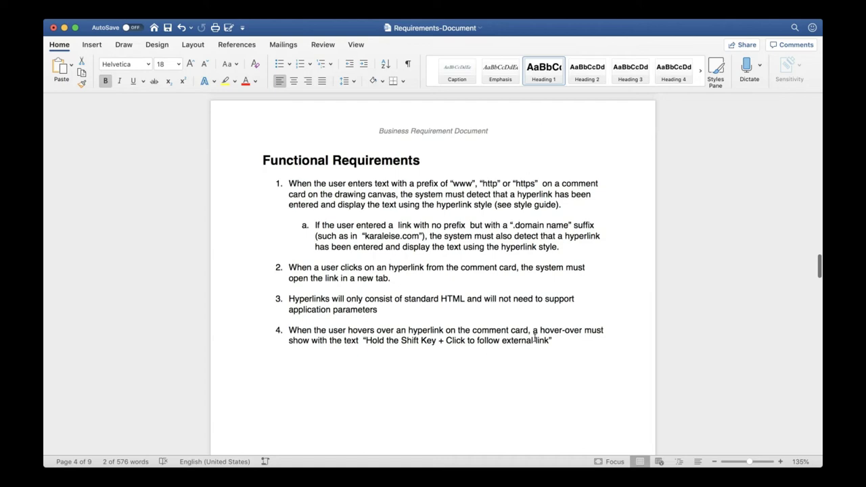
{"action": "scroll", "coordinate": [363, 181], "scroll_direction": "up", "scroll_amount": 10}
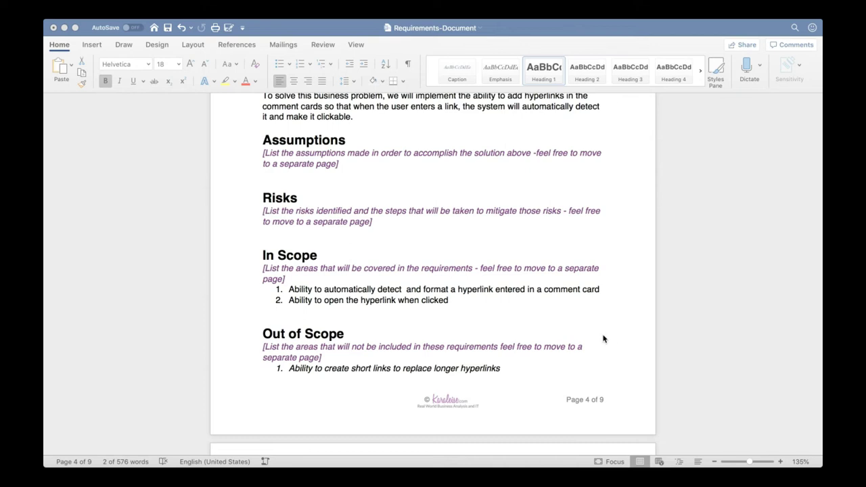
Scroll past the four Functional Requirements to the Non Functional Requirements page.
{"action": "scroll", "coordinate": [527, 345], "scroll_direction": "down", "scroll_amount": 8}
{"action": "scroll", "coordinate": [528, 345], "scroll_direction": "down", "scroll_amount": 1}
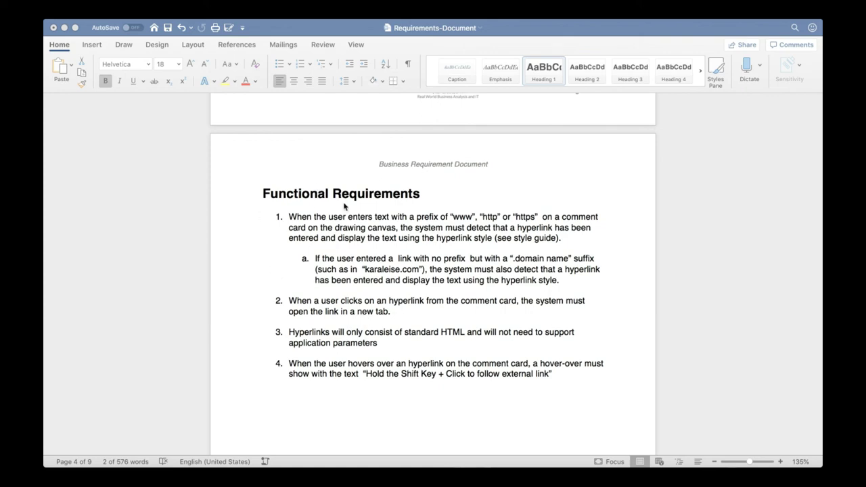
{"action": "scroll", "coordinate": [343, 202], "scroll_direction": "down", "scroll_amount": 15}
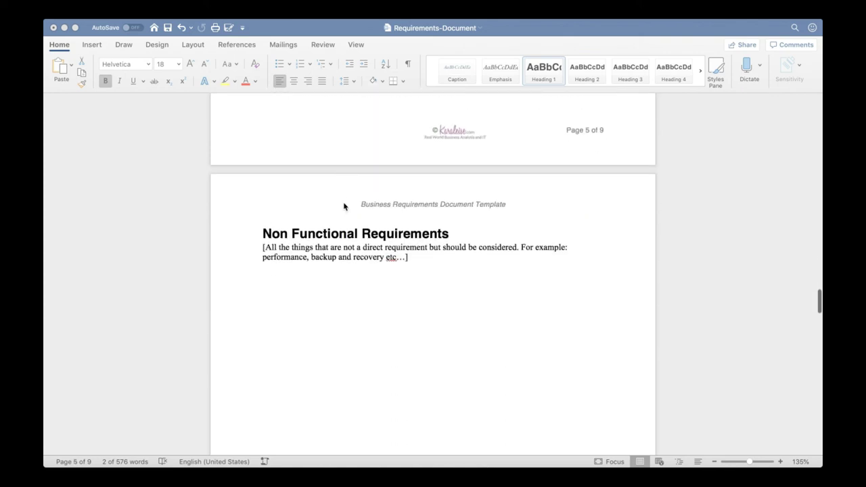
Scroll down to the Appendices page with the Wireframes heading and comment card wireframe.
{"action": "scroll", "coordinate": [343, 201], "scroll_direction": "down", "scroll_amount": 3}
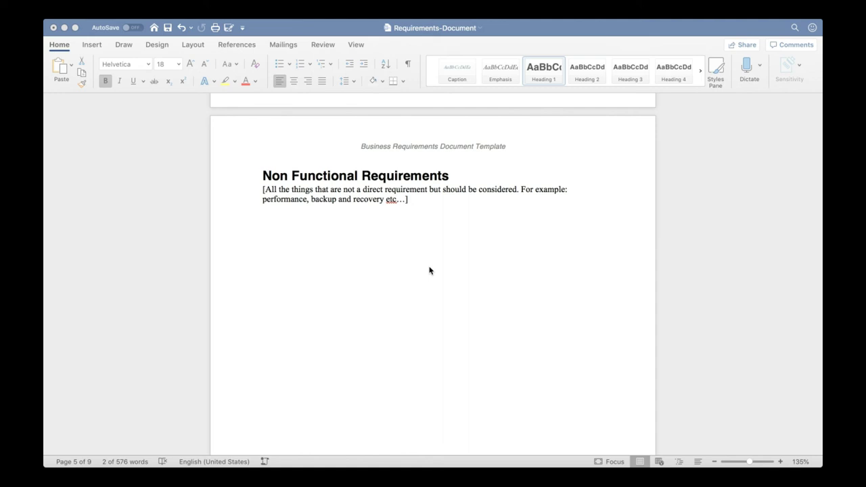
{"action": "scroll", "coordinate": [429, 271], "scroll_direction": "down", "scroll_amount": 15}
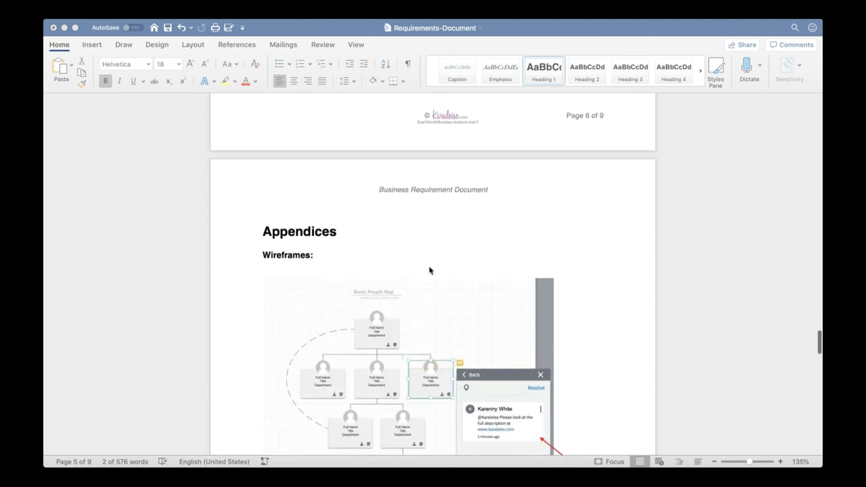
Scroll past the Figure 1 caption to the Decision History table on page 7.
{"action": "scroll", "coordinate": [429, 270], "scroll_direction": "down", "scroll_amount": 5}
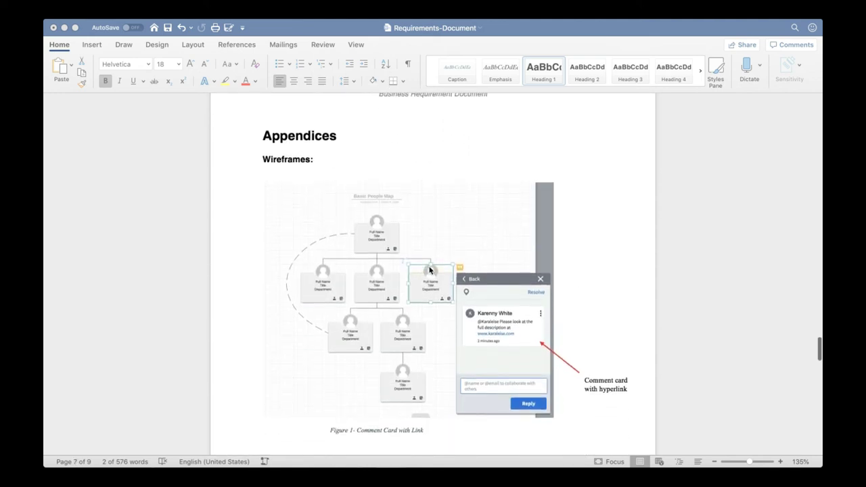
{"action": "scroll", "coordinate": [429, 270], "scroll_direction": "down", "scroll_amount": 1}
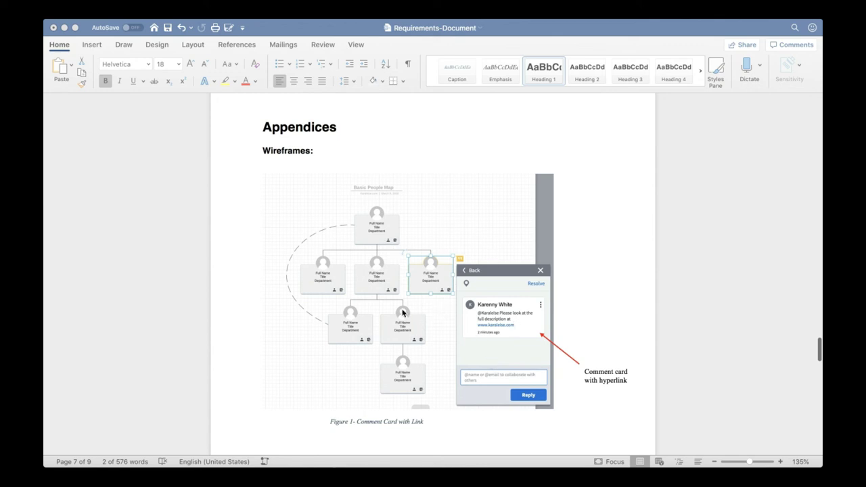
{"action": "scroll", "coordinate": [403, 312], "scroll_direction": "down", "scroll_amount": 3}
{"action": "scroll", "coordinate": [403, 313], "scroll_direction": "up", "scroll_amount": 3}
{"action": "scroll", "coordinate": [403, 312], "scroll_direction": "down", "scroll_amount": 5}
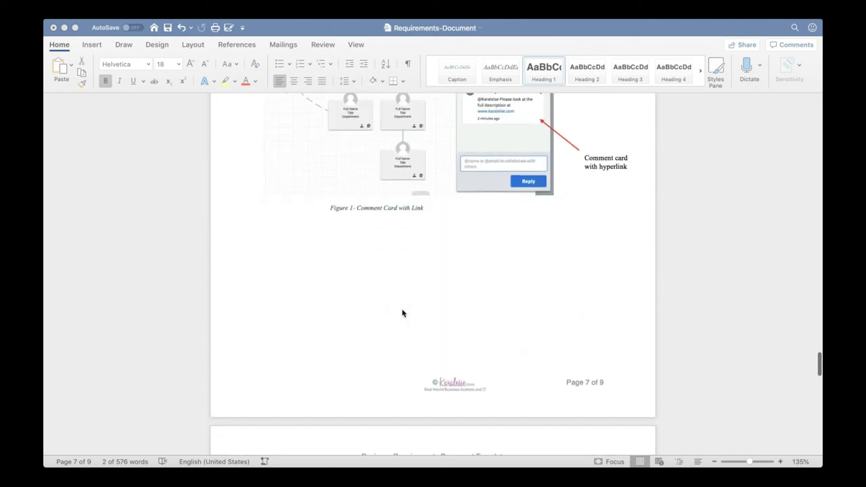
{"action": "scroll", "coordinate": [403, 312], "scroll_direction": "down", "scroll_amount": 8}
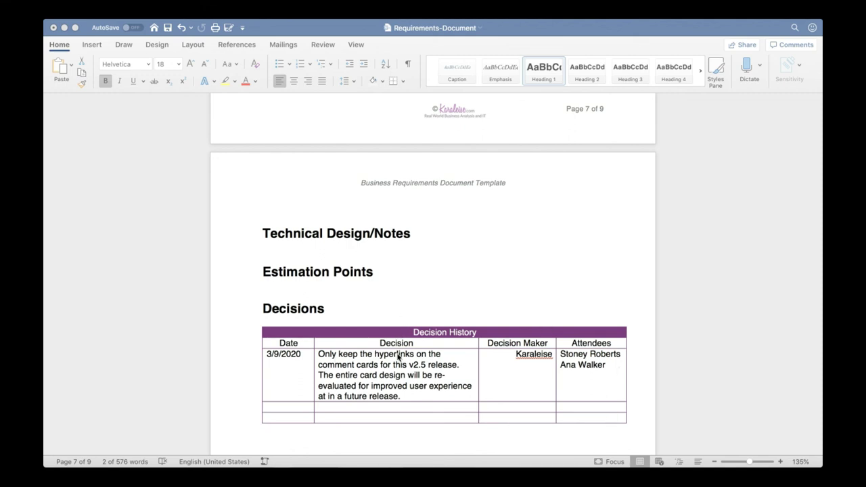
Scroll back from the Decisions table past Appendices and Non Functional Requirements to the four hyperlink requirements.
{"action": "scroll", "coordinate": [397, 357], "scroll_direction": "up", "scroll_amount": 20}
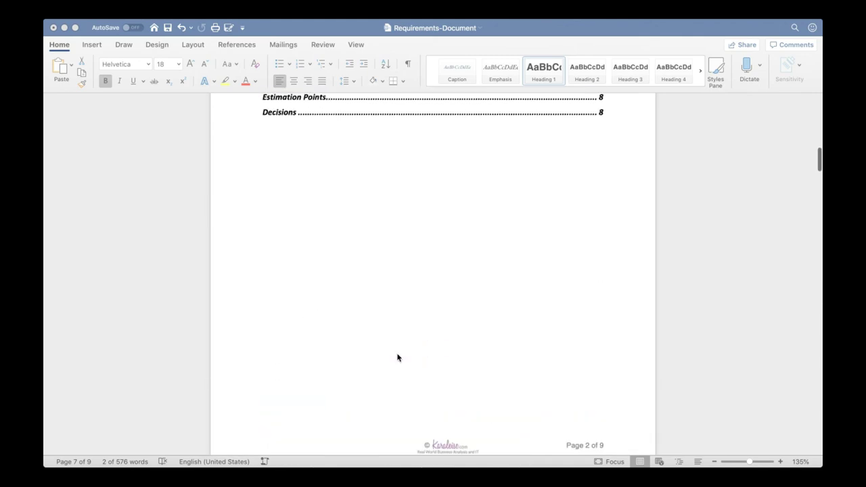
{"action": "scroll", "coordinate": [397, 357], "scroll_direction": "down", "scroll_amount": 5}
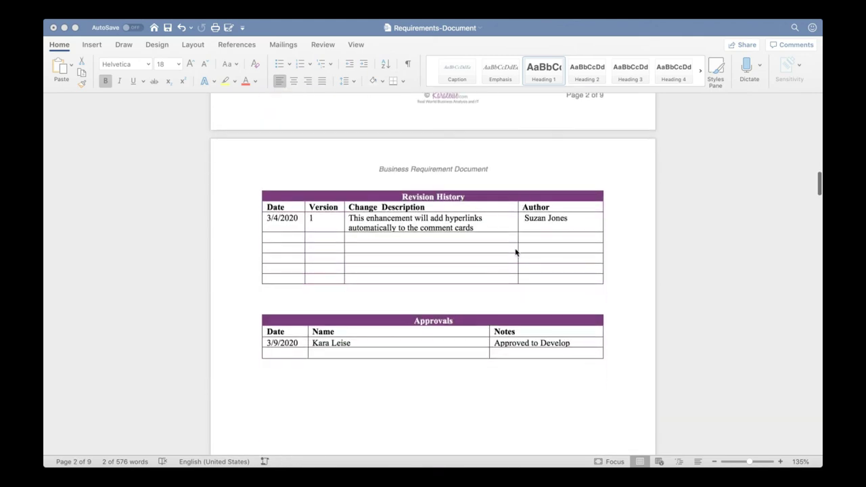
{"action": "scroll", "coordinate": [459, 348], "scroll_direction": "down", "scroll_amount": 15}
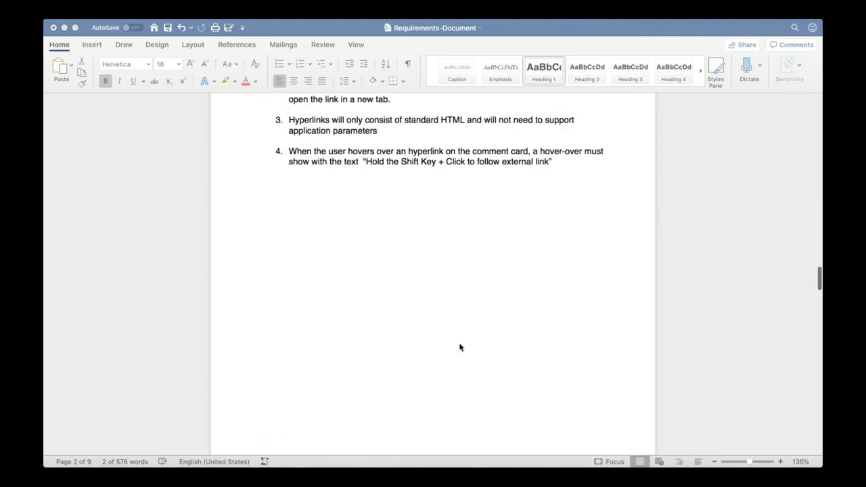
{"action": "scroll", "coordinate": [460, 348], "scroll_direction": "down", "scroll_amount": 20}
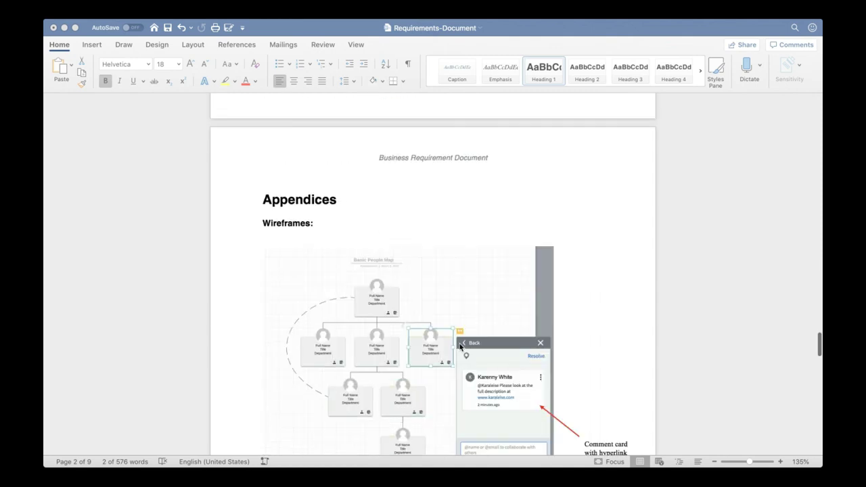
{"action": "scroll", "coordinate": [460, 347], "scroll_direction": "down", "scroll_amount": 15}
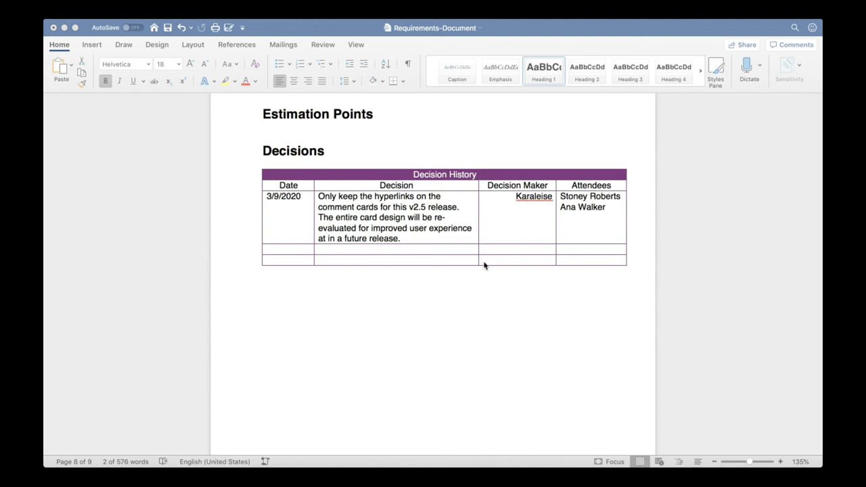
{"action": "scroll", "coordinate": [483, 265], "scroll_direction": "up", "scroll_amount": 3}
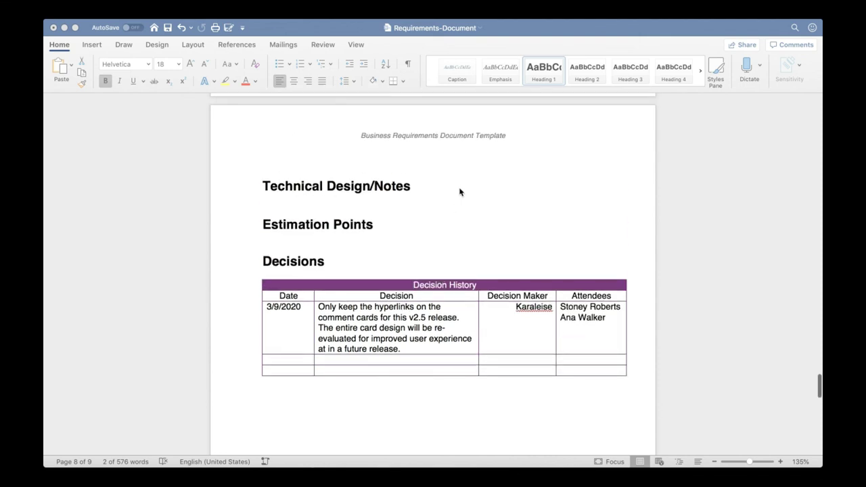
{"action": "scroll", "coordinate": [451, 244], "scroll_direction": "up", "scroll_amount": 4}
{"action": "scroll", "coordinate": [451, 244], "scroll_direction": "up", "scroll_amount": 10}
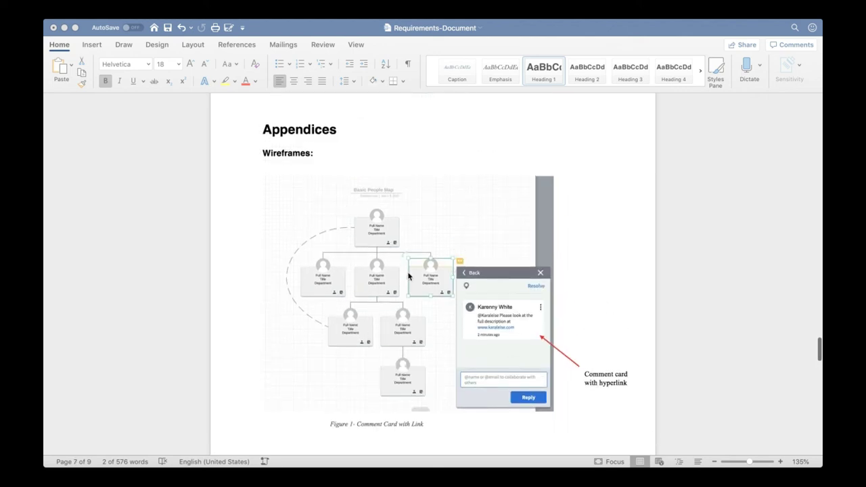
{"action": "scroll", "coordinate": [408, 275], "scroll_direction": "up", "scroll_amount": 15}
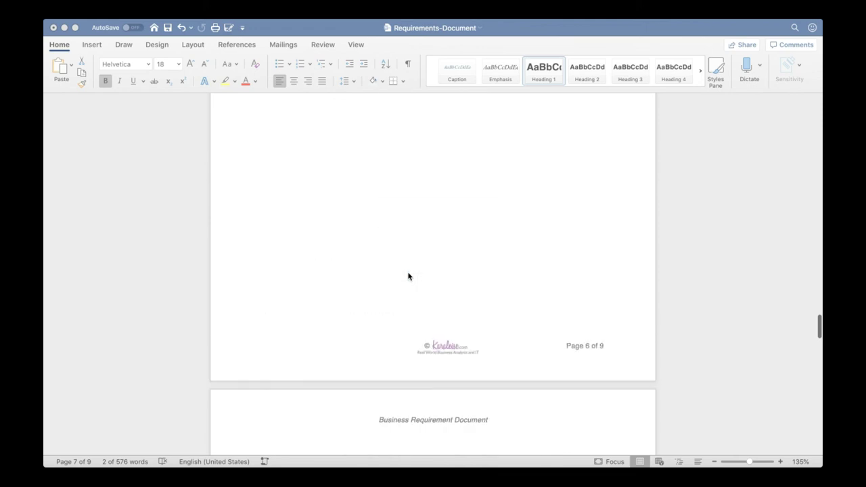
{"action": "scroll", "coordinate": [408, 276], "scroll_direction": "up", "scroll_amount": 10}
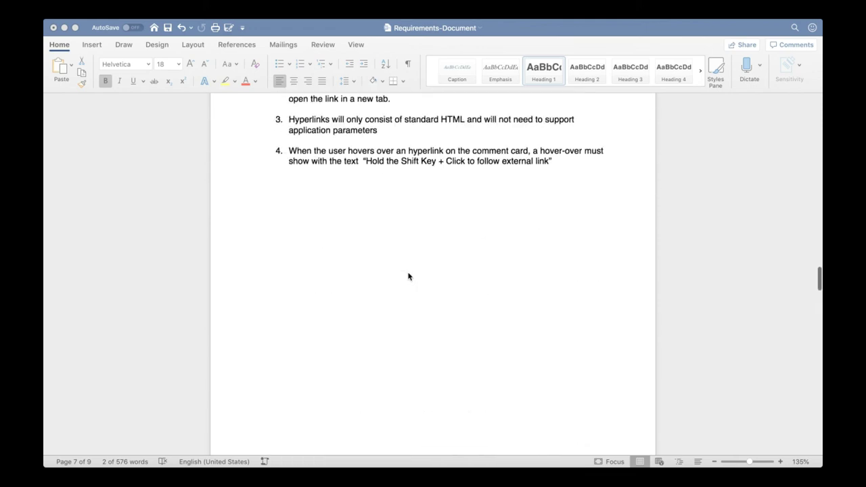
{"action": "scroll", "coordinate": [408, 275], "scroll_direction": "up", "scroll_amount": 1}
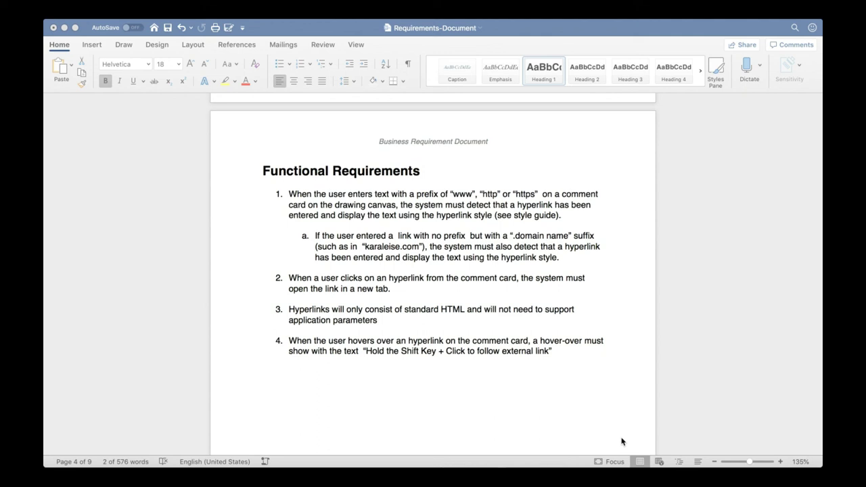
Glance at the Figure 1 wireframe, then scroll up to the Business Problem and Solutions Overview text.
{"action": "scroll", "coordinate": [621, 441], "scroll_direction": "down", "scroll_amount": 20}
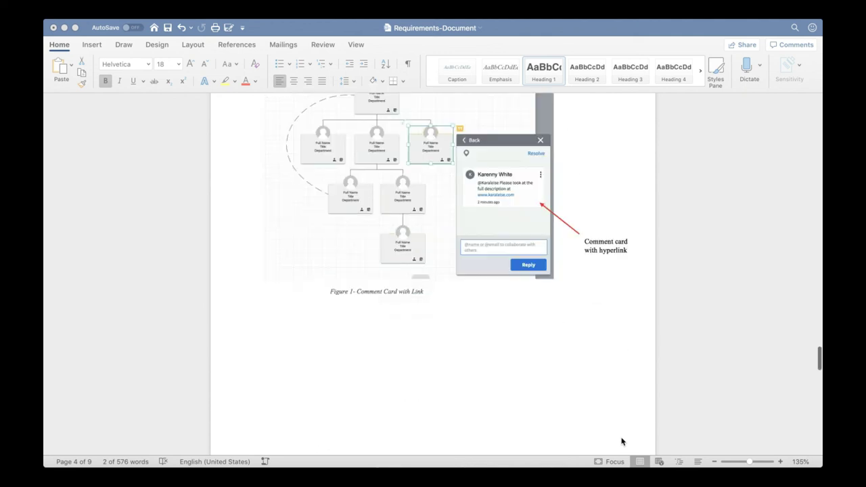
{"action": "scroll", "coordinate": [622, 442], "scroll_direction": "up", "scroll_amount": 3}
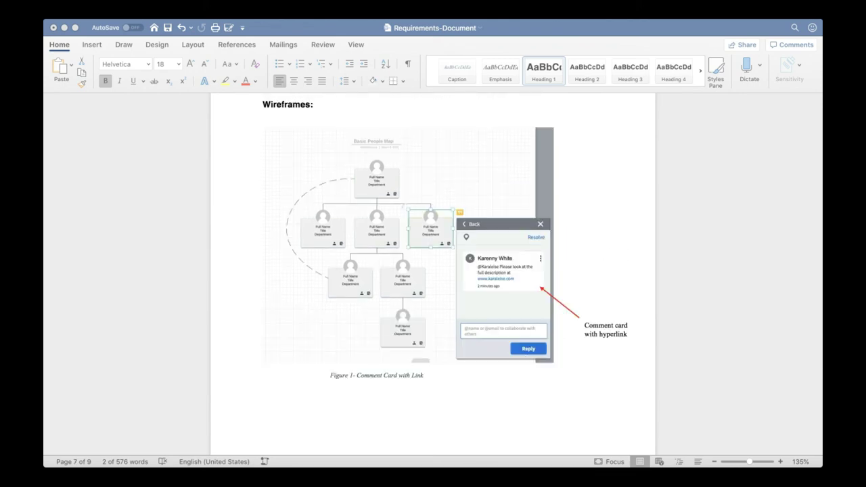
{"action": "scroll", "coordinate": [514, 358], "scroll_direction": "up", "scroll_amount": 15}
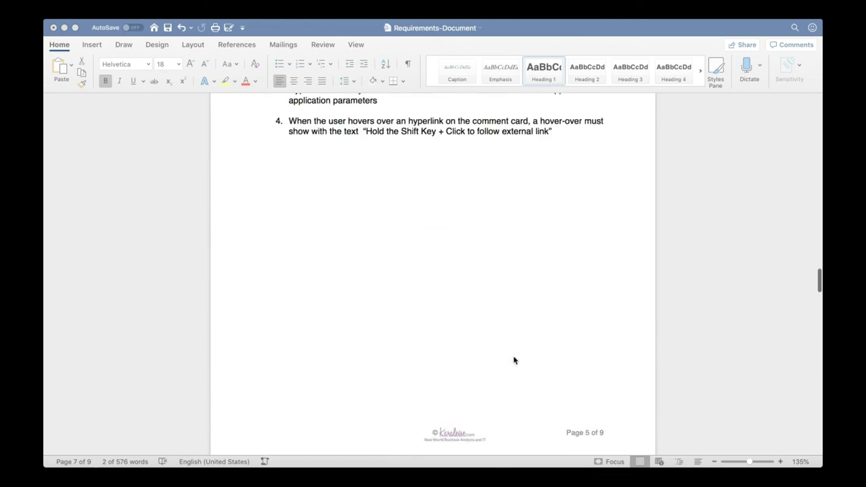
{"action": "scroll", "coordinate": [514, 360], "scroll_direction": "up", "scroll_amount": 7}
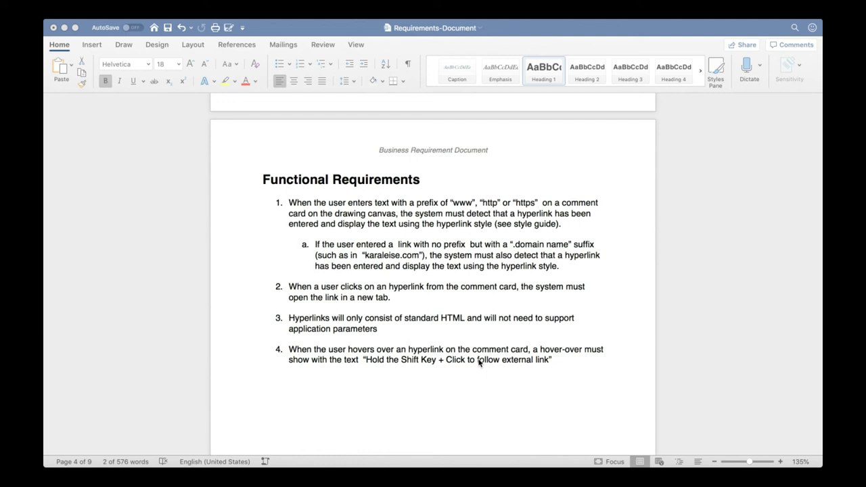
{"action": "scroll", "coordinate": [479, 361], "scroll_direction": "down", "scroll_amount": 2}
{"action": "scroll", "coordinate": [478, 362], "scroll_direction": "up", "scroll_amount": 15}
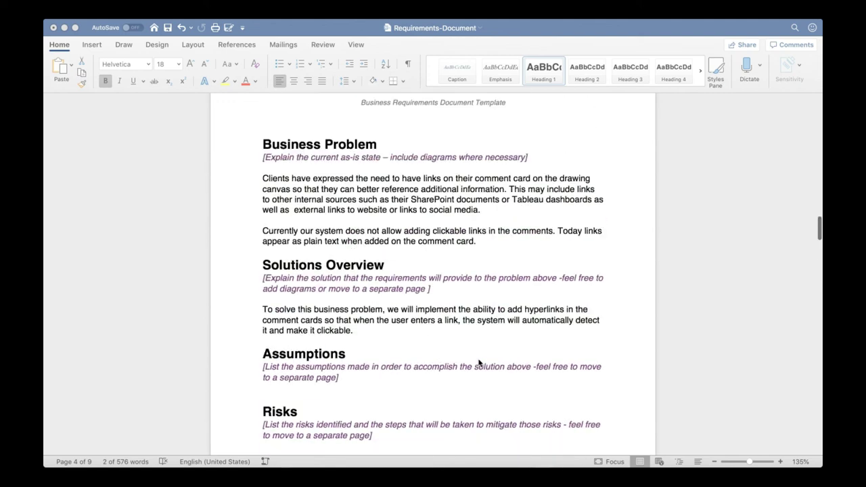
Scroll past Revision History and contents to the title page showing Version 1.0, Updated May 2020.
{"action": "scroll", "coordinate": [479, 363], "scroll_direction": "up", "scroll_amount": 15}
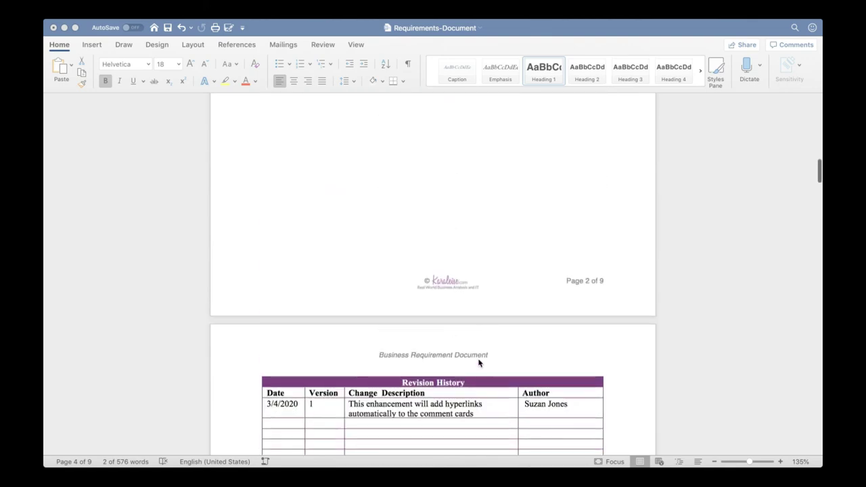
{"action": "scroll", "coordinate": [479, 363], "scroll_direction": "up", "scroll_amount": 15}
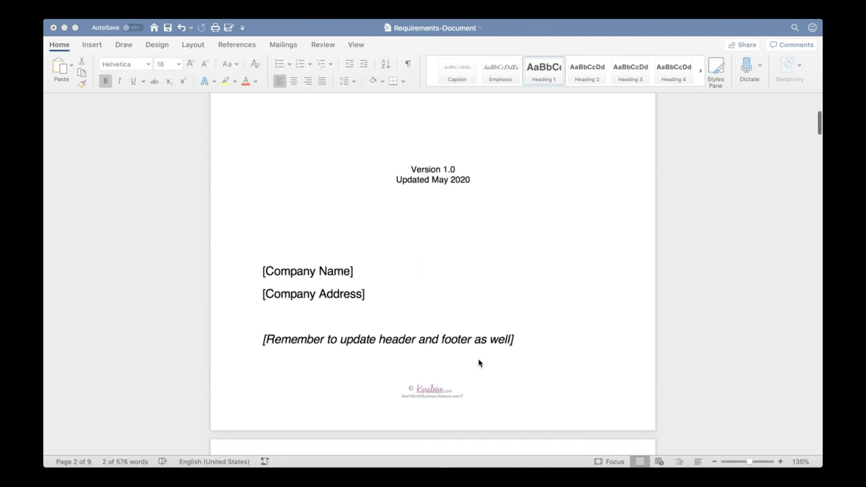
{"action": "scroll", "coordinate": [479, 363], "scroll_direction": "up", "scroll_amount": 6}
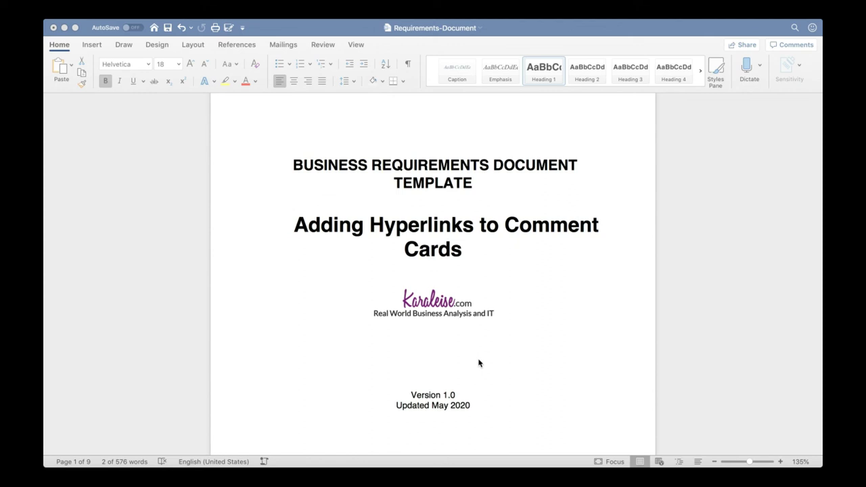
{"action": "scroll", "coordinate": [560, 225], "scroll_direction": "up", "scroll_amount": 2}
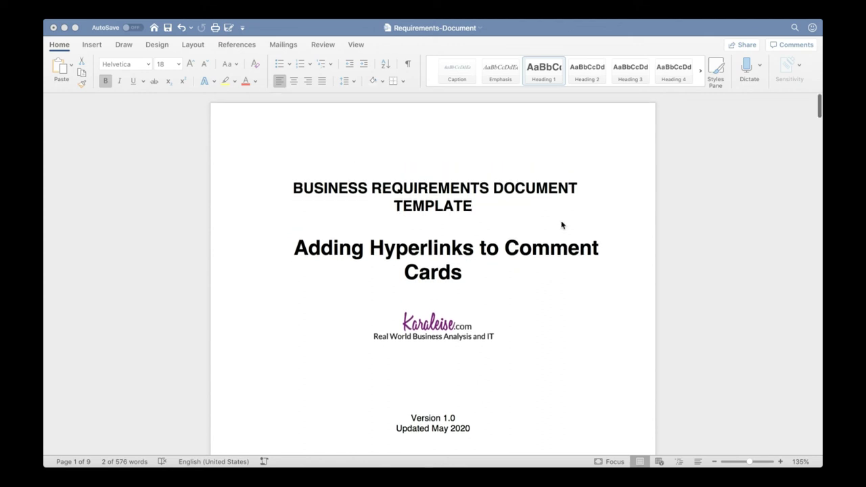